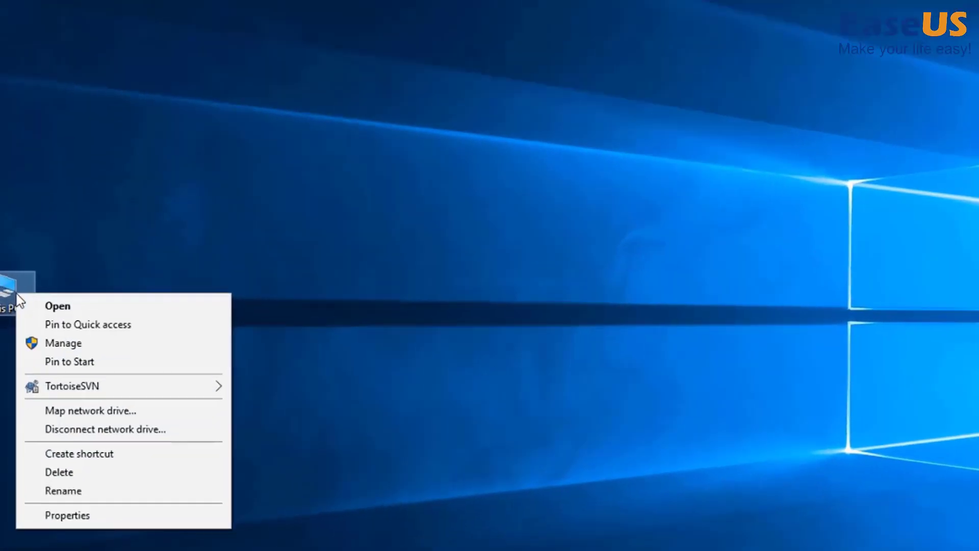
- Open Disk Management in Computer Management and select New Volume (G:) on Disk 2
left_click(139, 308)
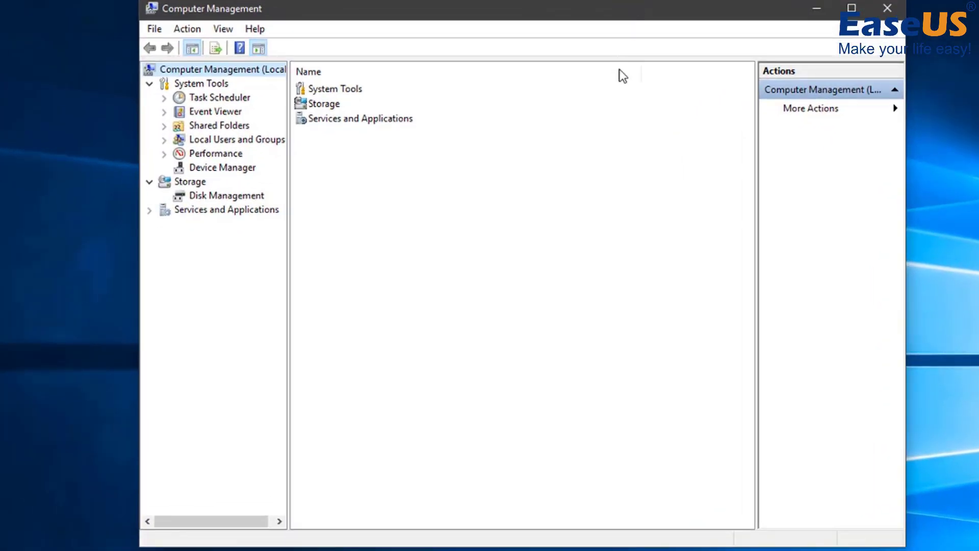
left_click(222, 167)
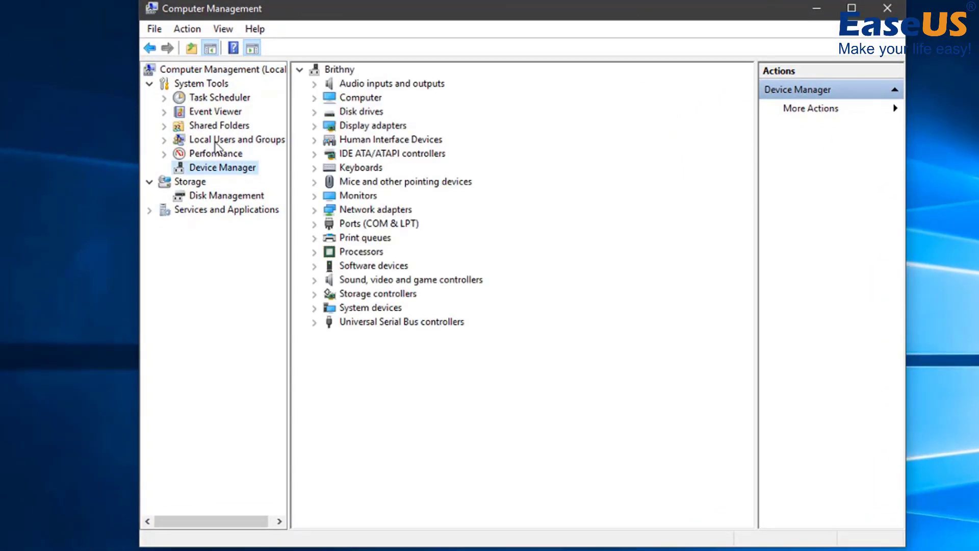
left_click(201, 197)
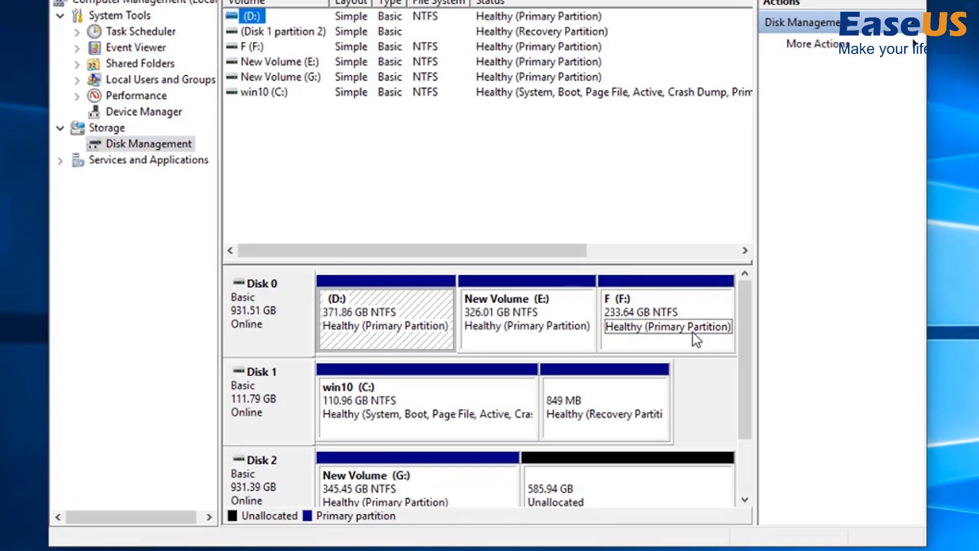
left_click_drag(742, 306, 743, 356)
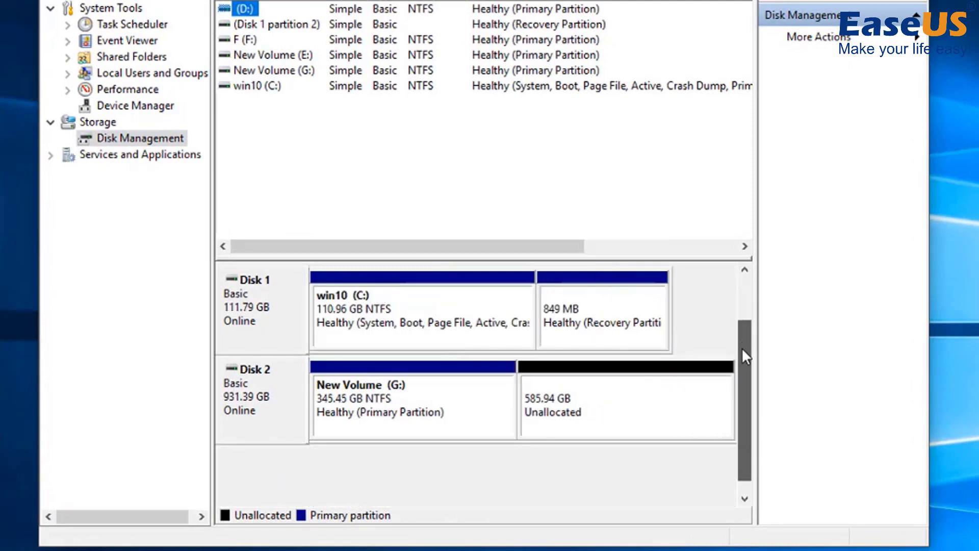
left_click(481, 412)
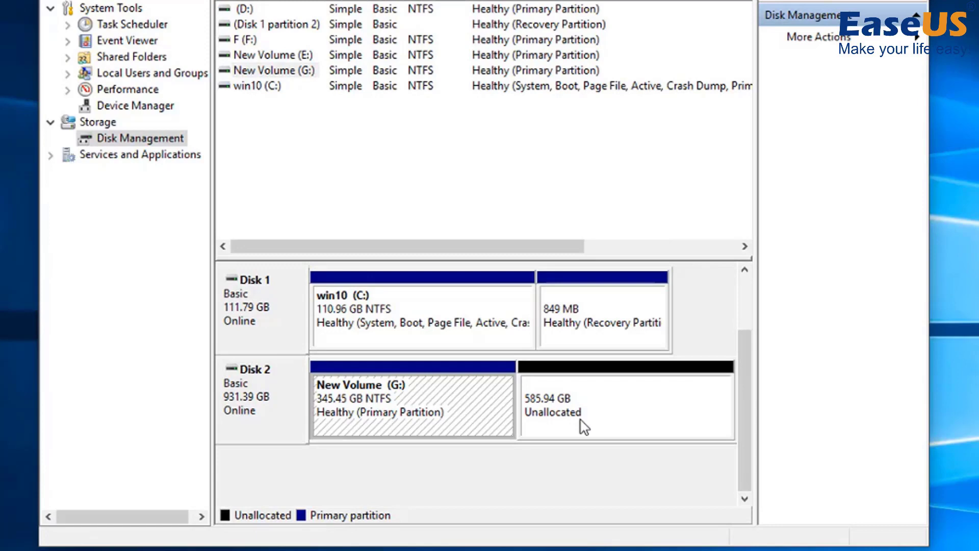
- Delete the New Volume (G:) partition on Disk 2, leaving 931.39 GB unallocated
right_click(471, 398)
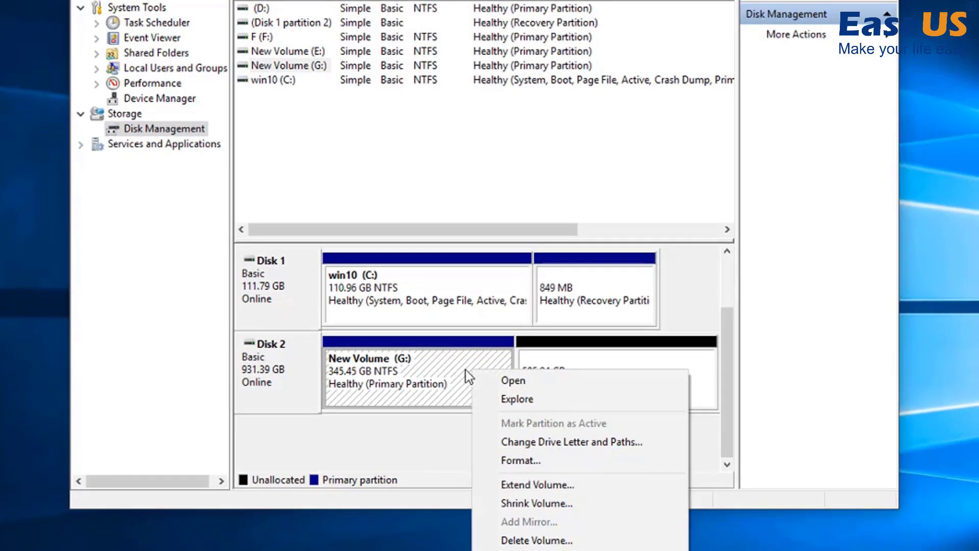
left_click(553, 541)
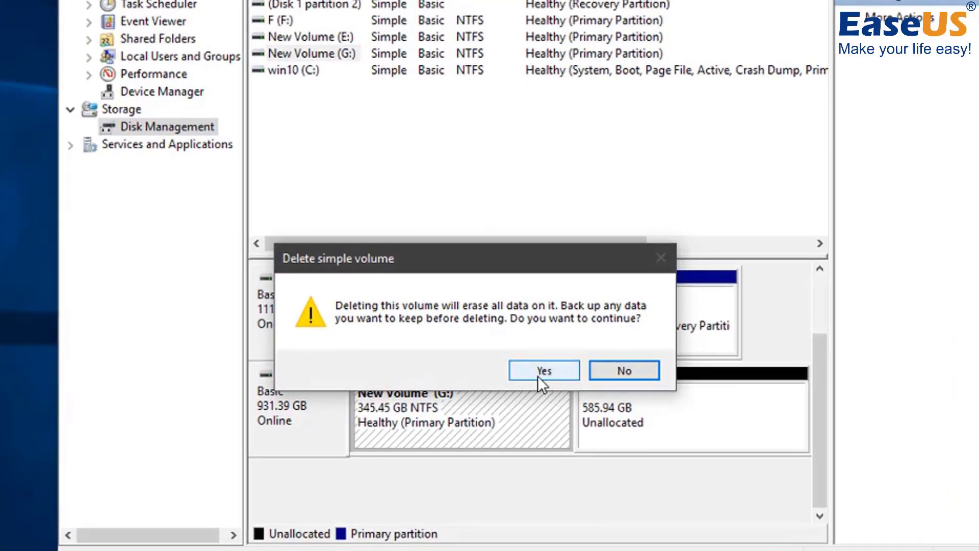
left_click(539, 376)
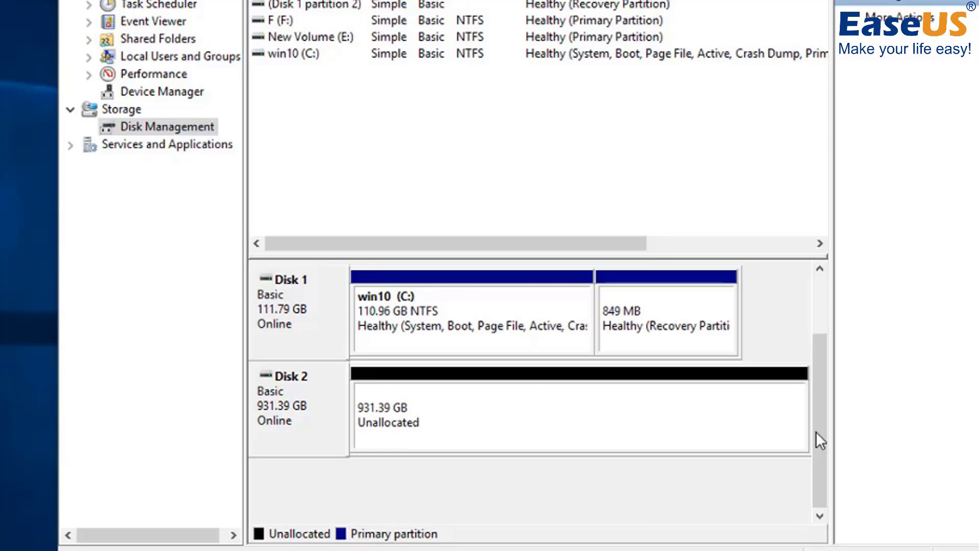
- Check Disk 1's partition style and volumes in its properties
left_click_drag(819, 436, 811, 364)
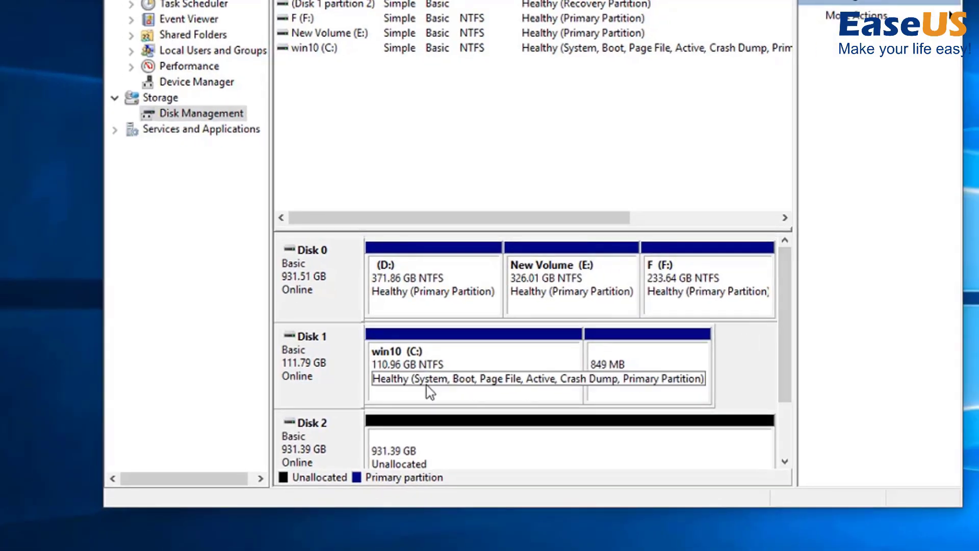
right_click(322, 371)
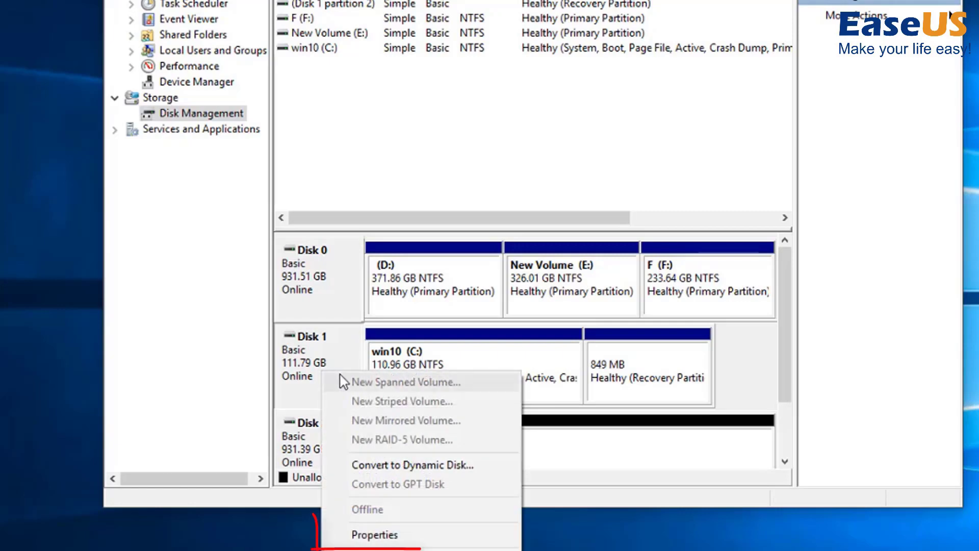
left_click(397, 534)
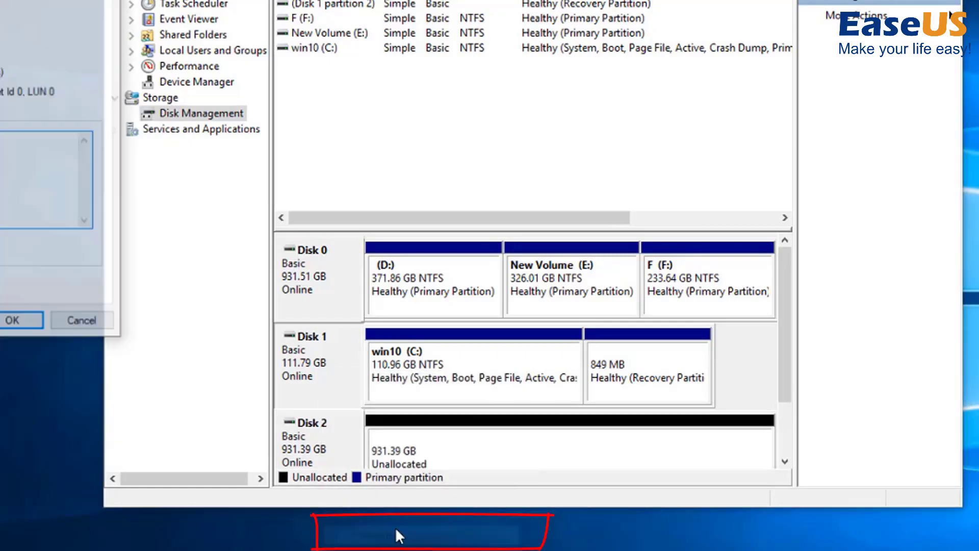
left_click_drag(5, 2, 604, 54)
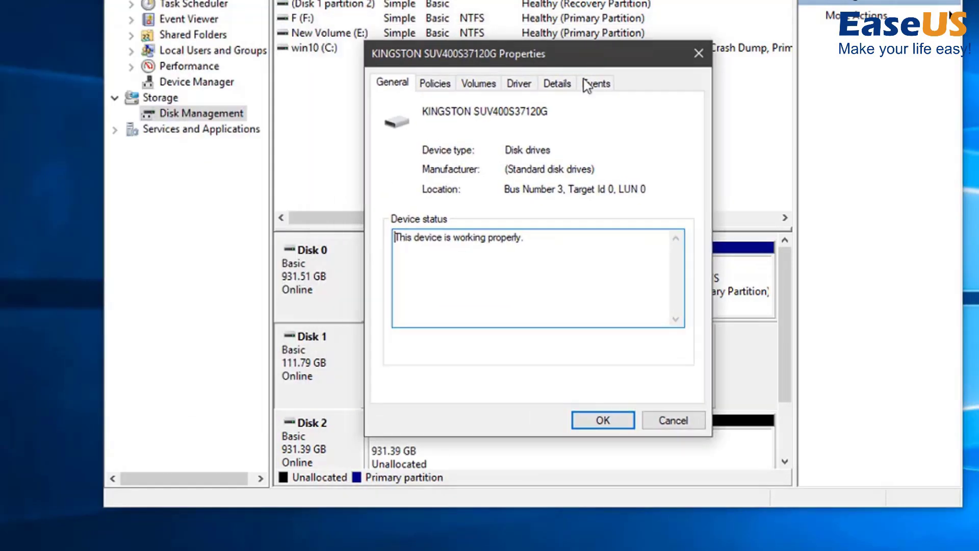
left_click(482, 84)
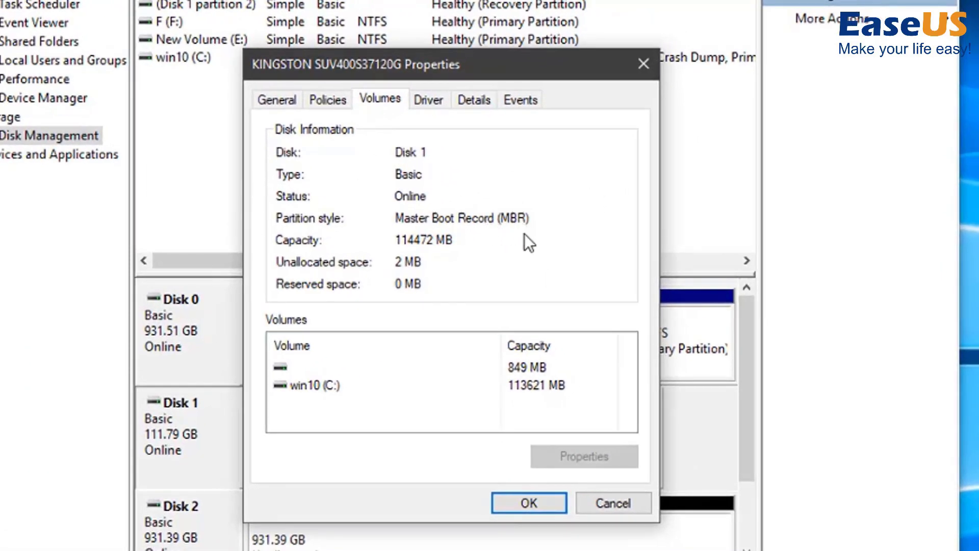
left_click(536, 502)
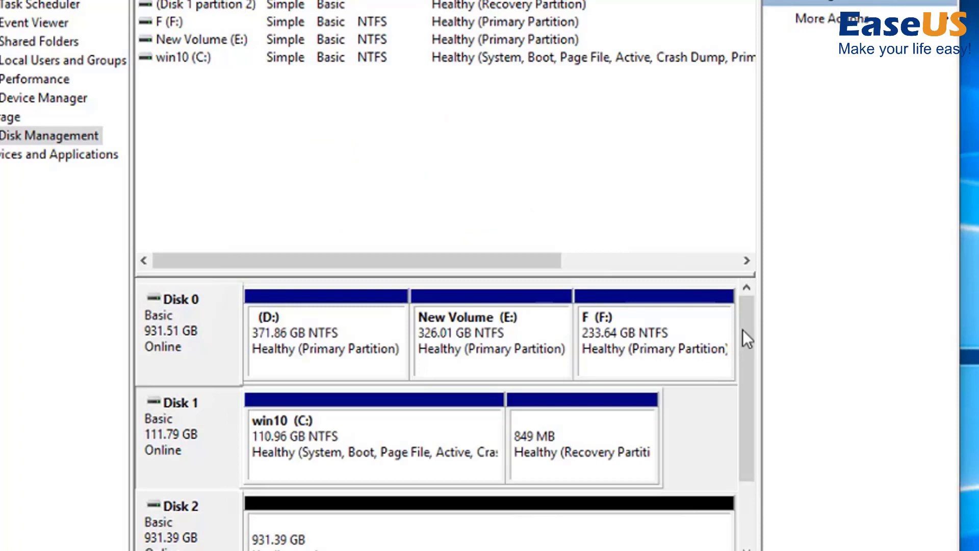
- Check Disk 2's properties, confirming a GPT partition style
scroll(745, 326, "down", 2)
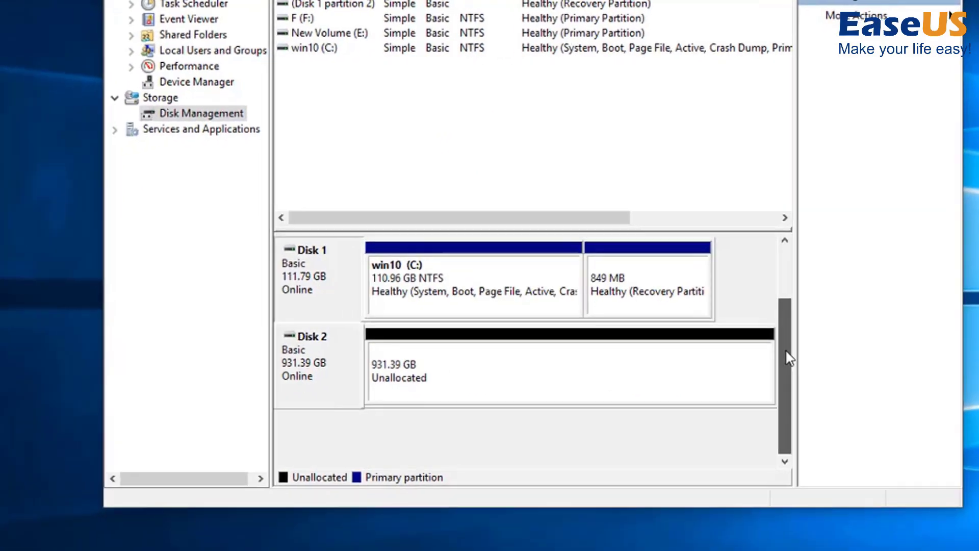
left_click(340, 362)
right_click(341, 362)
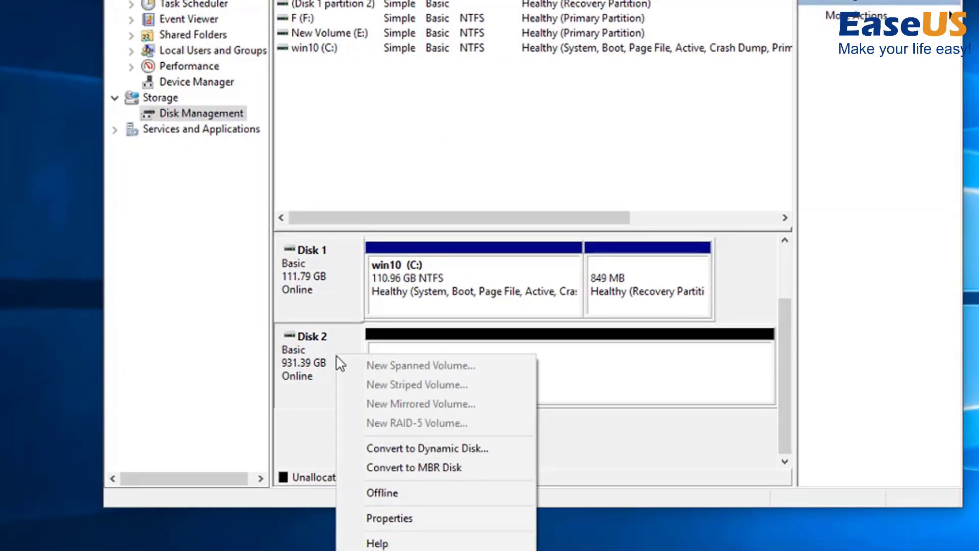
left_click(491, 520)
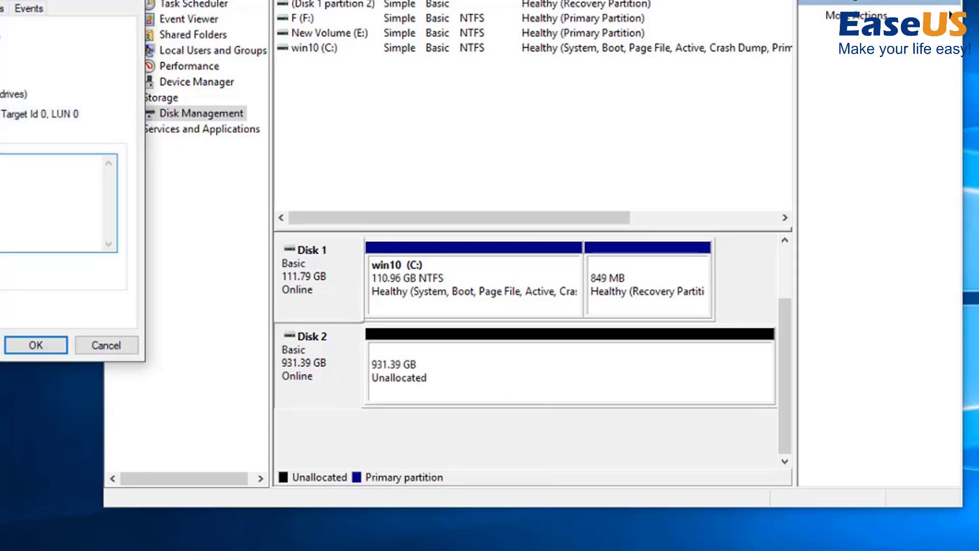
left_click(438, 65)
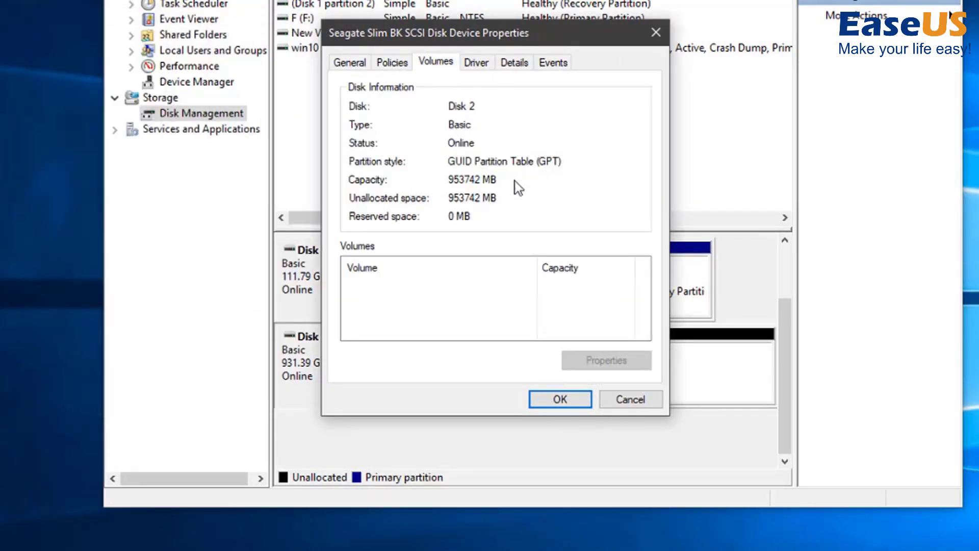
left_click(560, 397)
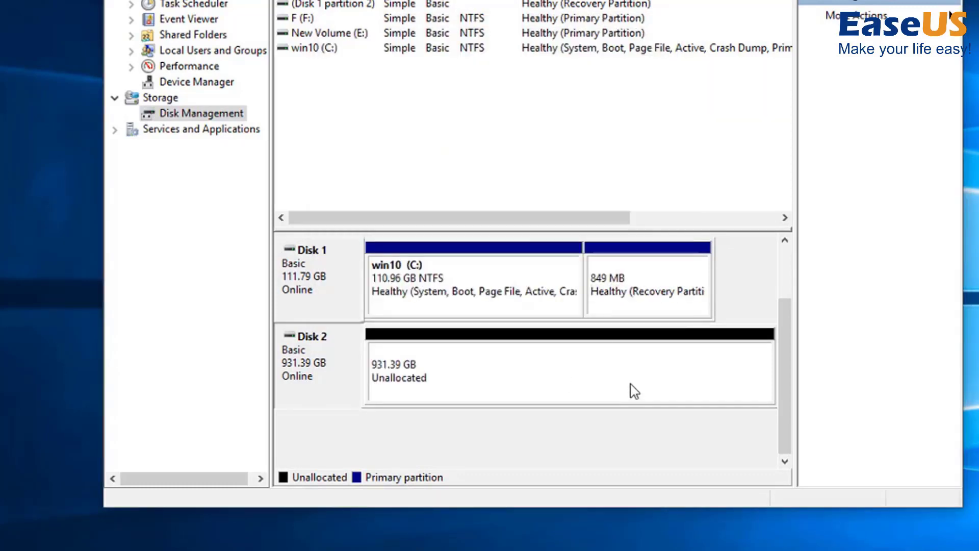
- Convert Disk 2 to MBR and verify its partition style reads Master Boot Record
right_click(347, 368)
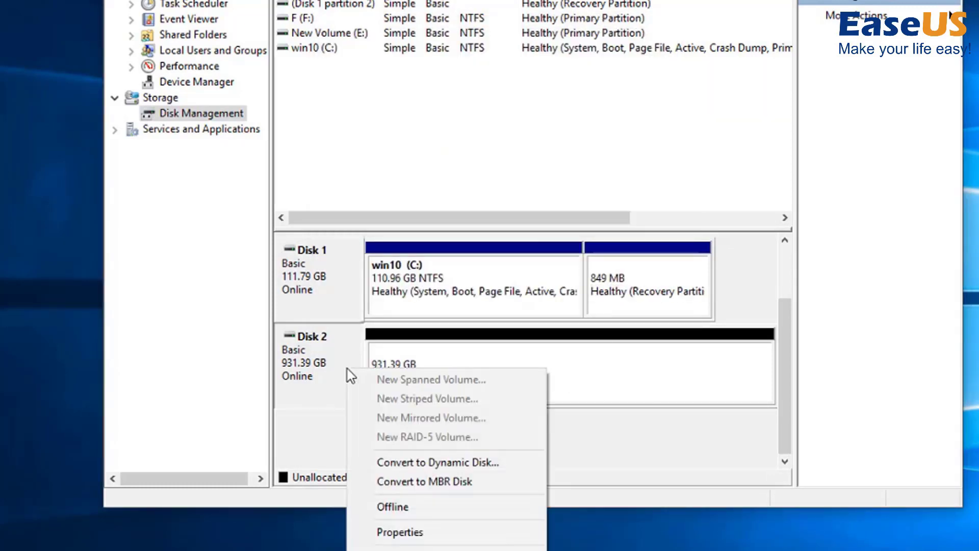
left_click(444, 484)
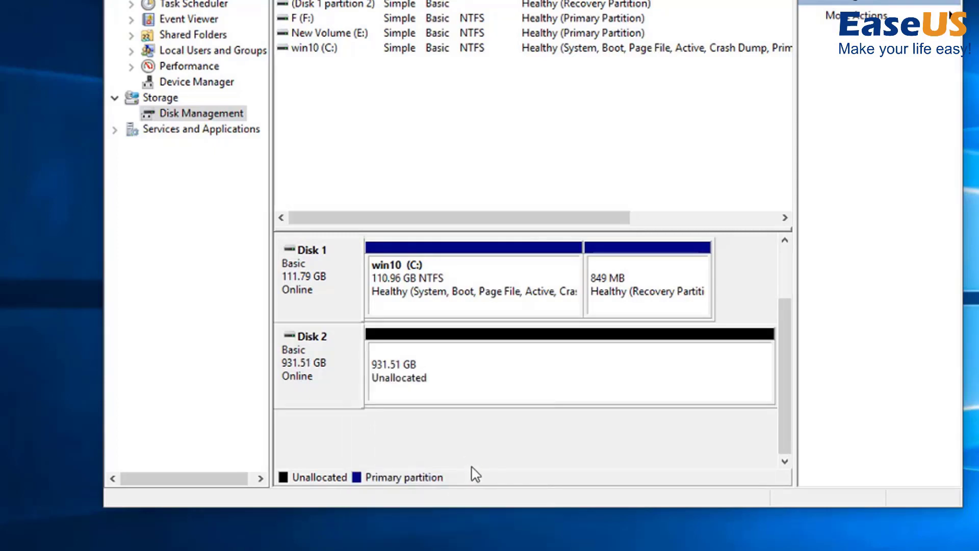
right_click(335, 359)
left_click(439, 522)
left_click_drag(57, 14, 604, 81)
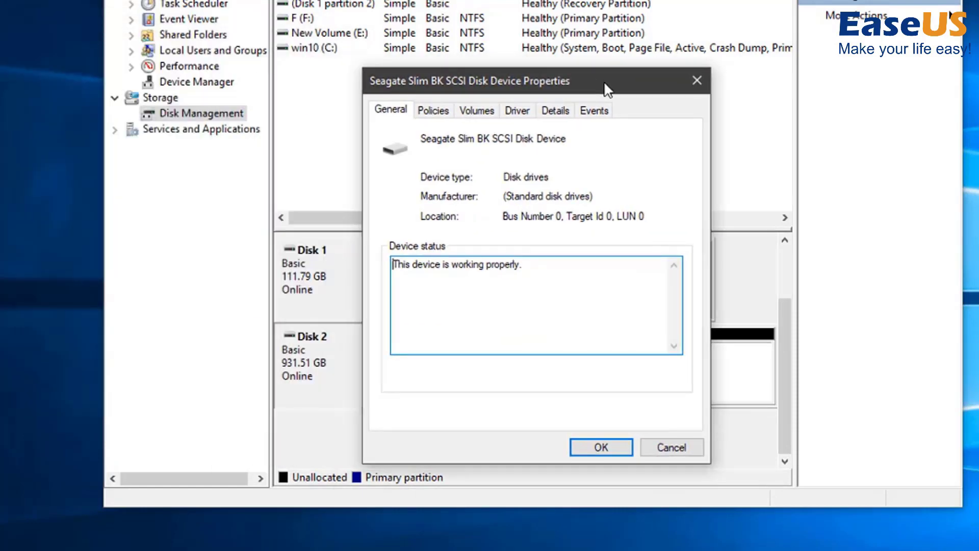
left_click(472, 111)
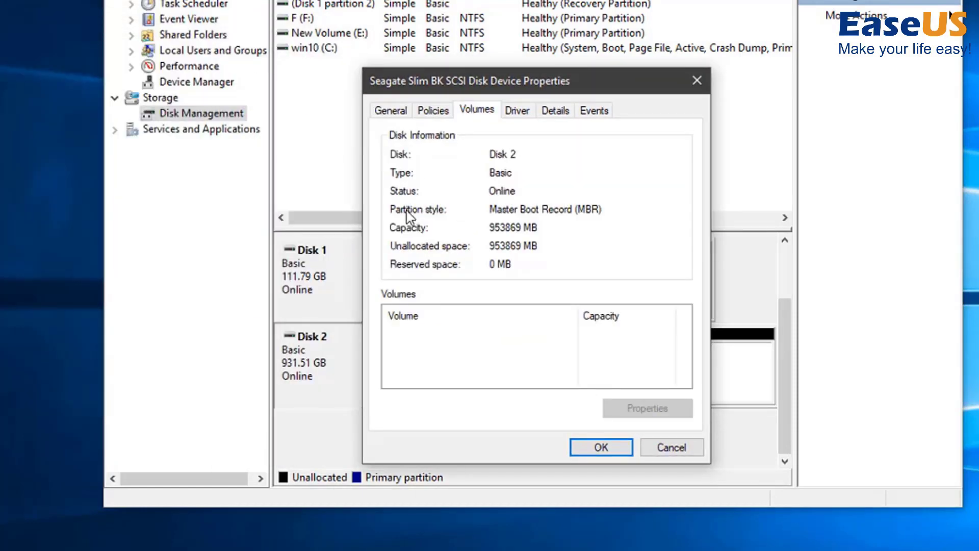
left_click(697, 80)
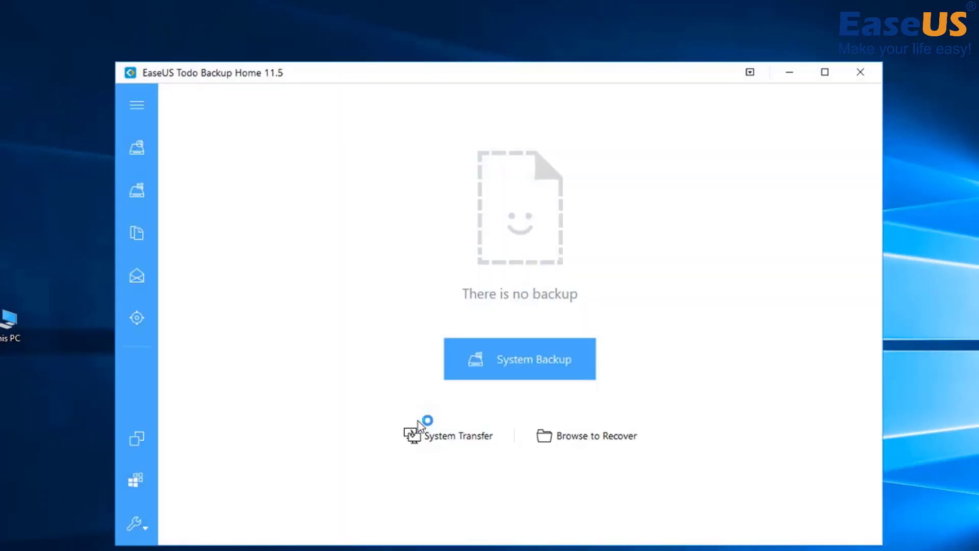
- Expand the EaseUS Todo Backup sidebar to show labels like Clone, System Clone and Tools
left_click(137, 109)
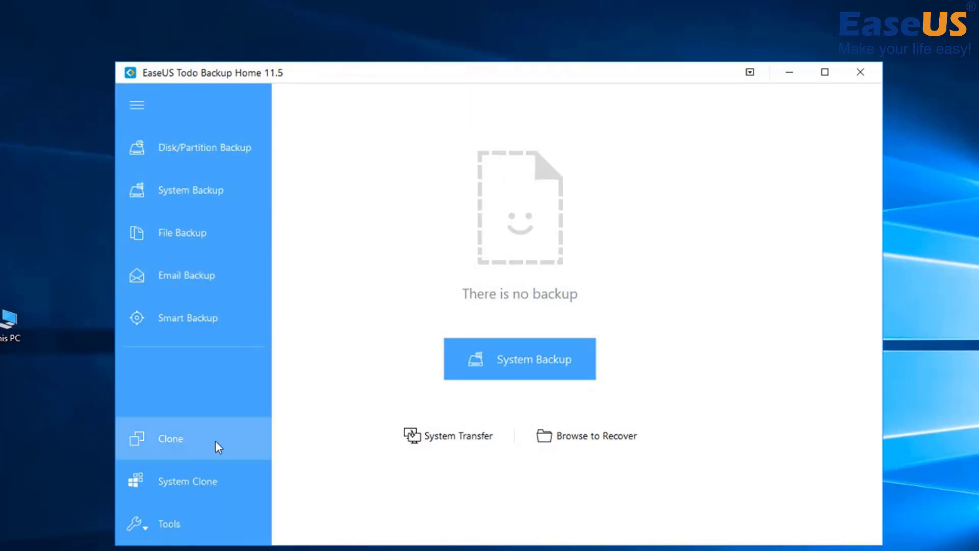
- Set System Clone to target Hard disk 2 with Create a portable windows USB Drive enabled
left_click(214, 488)
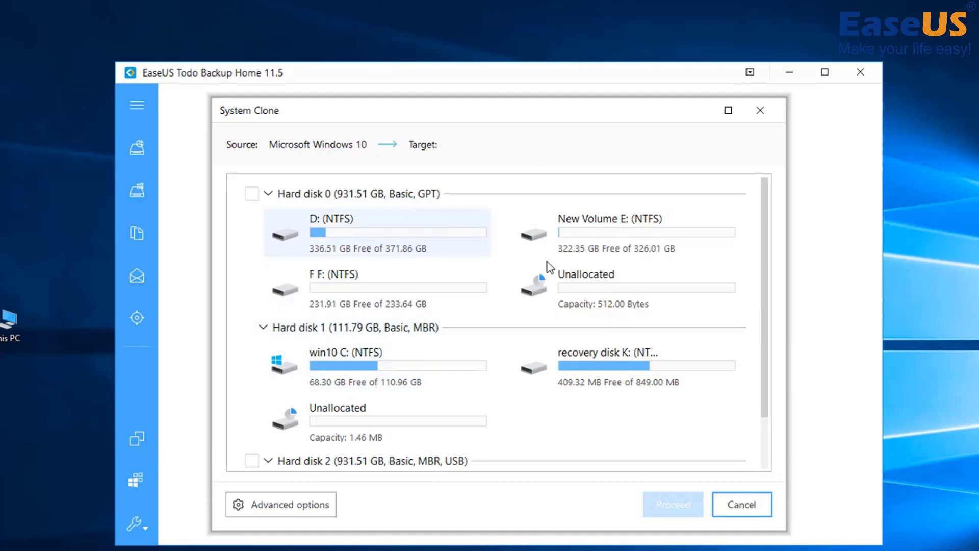
left_click_drag(764, 252, 776, 332)
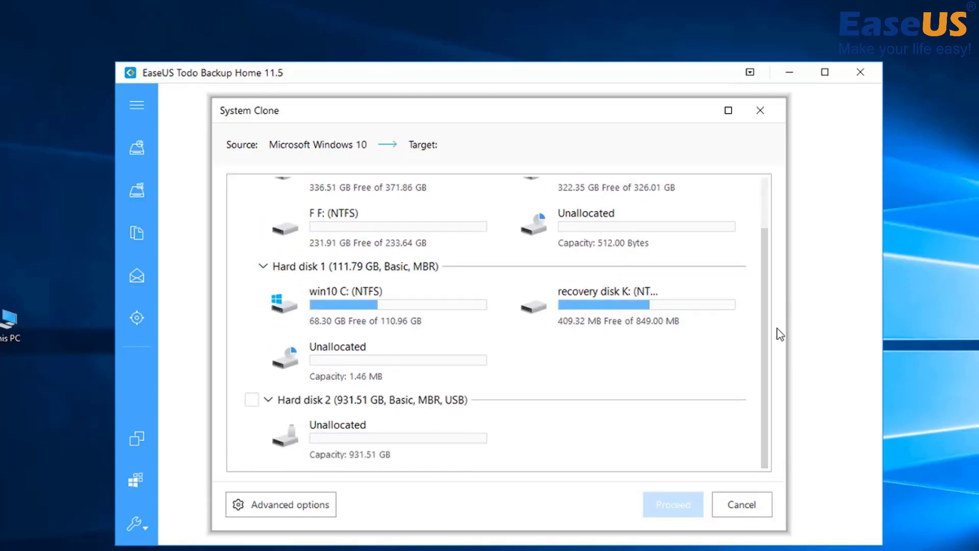
left_click(252, 400)
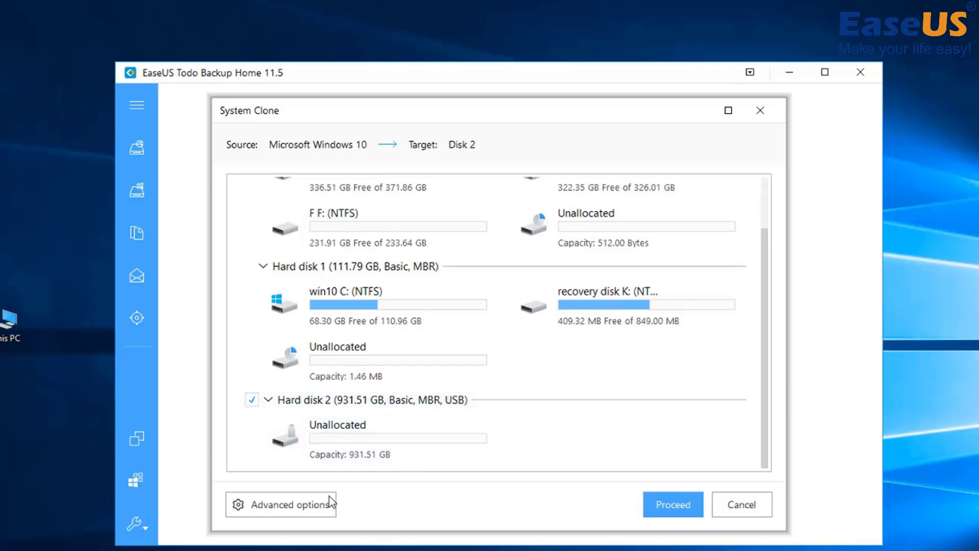
left_click(308, 509)
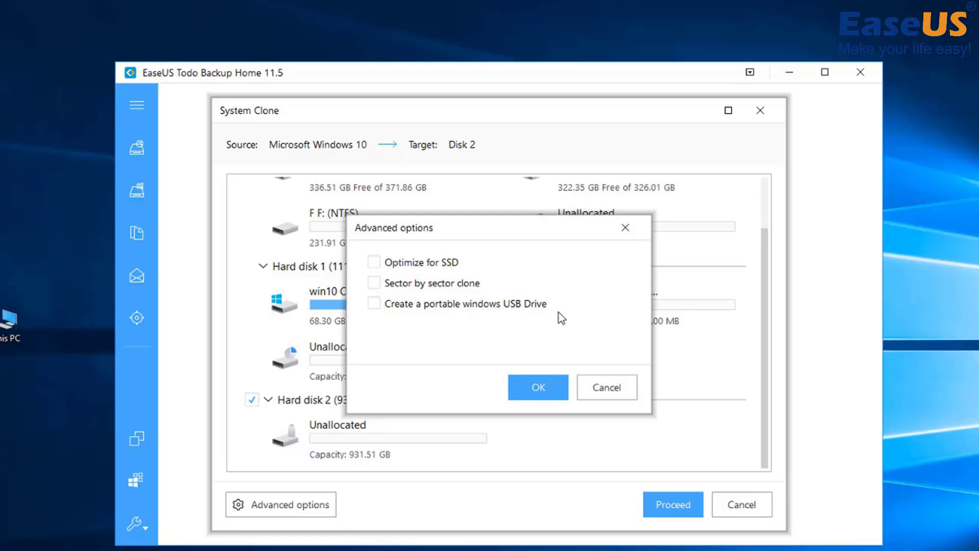
left_click(374, 304)
left_click(527, 392)
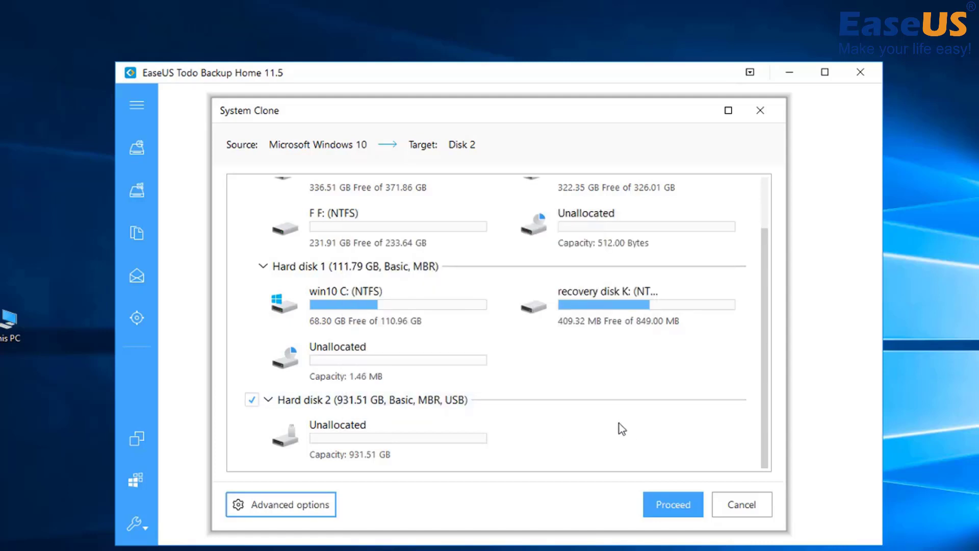
- Proceed with cloning the Windows 10 system onto Disk 2
left_click(691, 514)
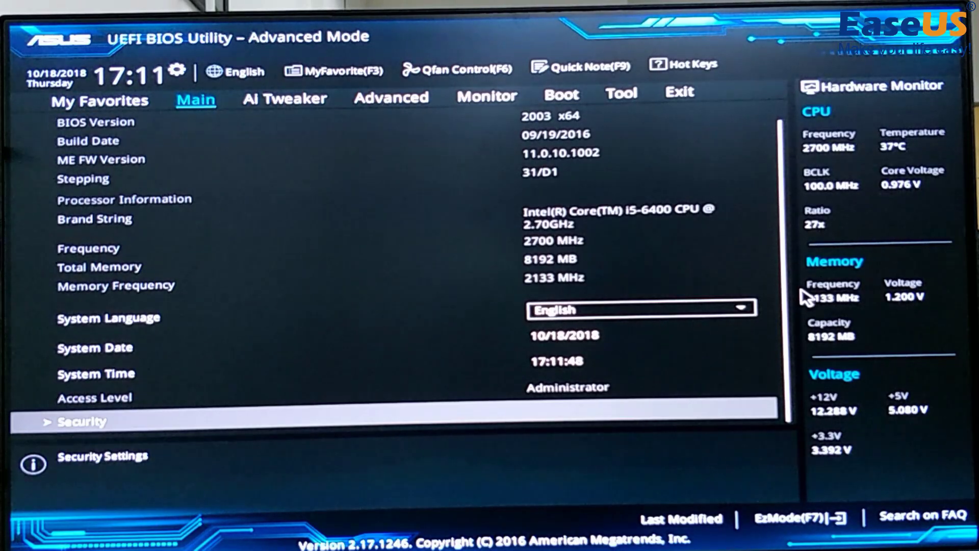
- Set Boot Option #1 to Seagate Slim BK 8201 and save and reset with F10
left_click(570, 99)
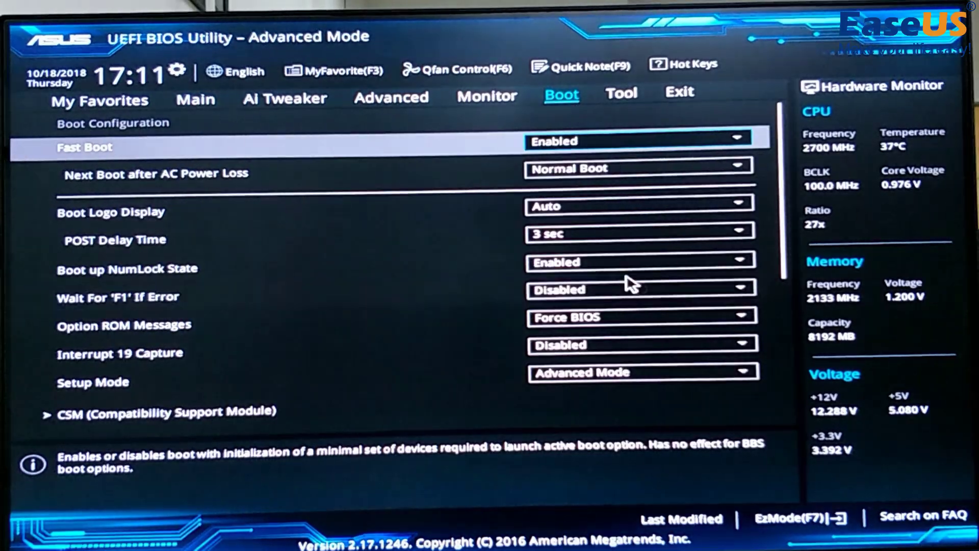
left_click(632, 295)
scroll(734, 357, "down", 7)
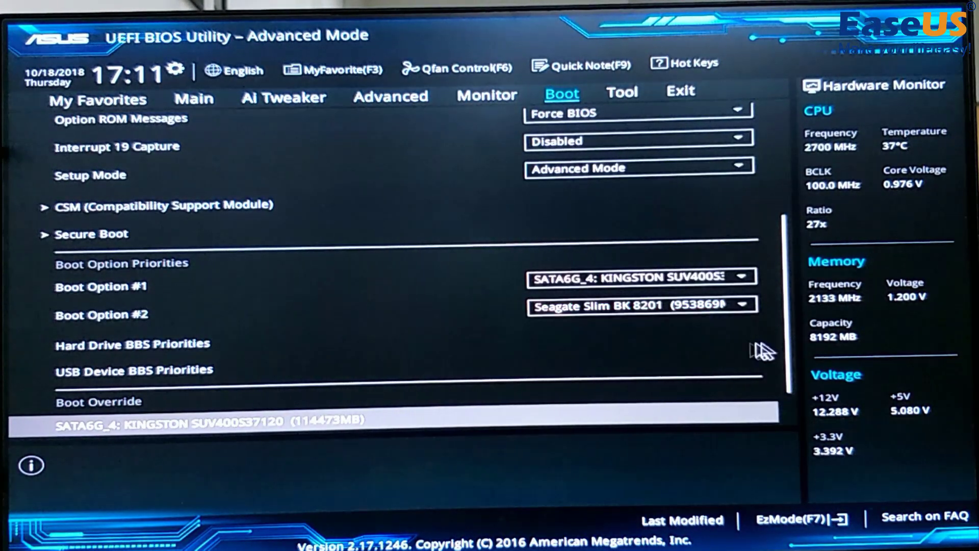
left_click(718, 278)
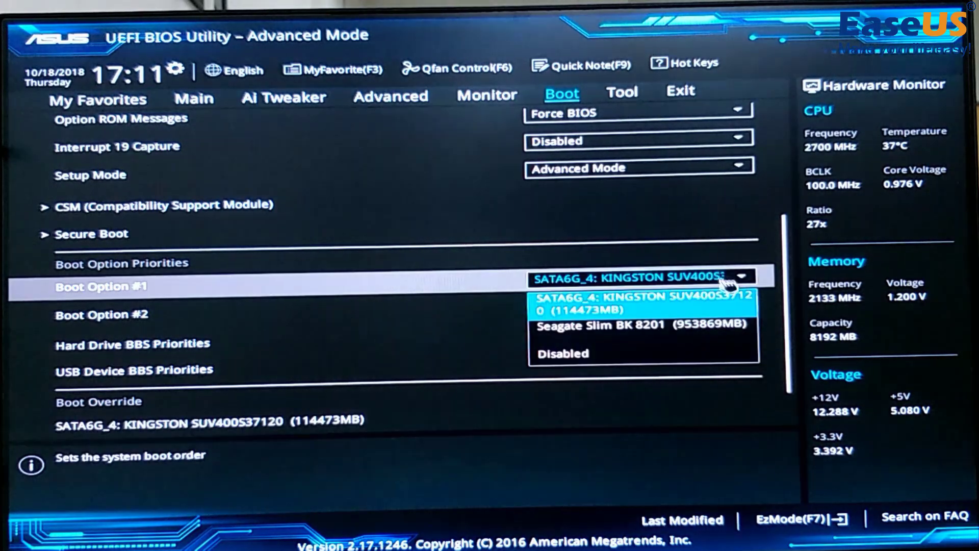
left_click(664, 331)
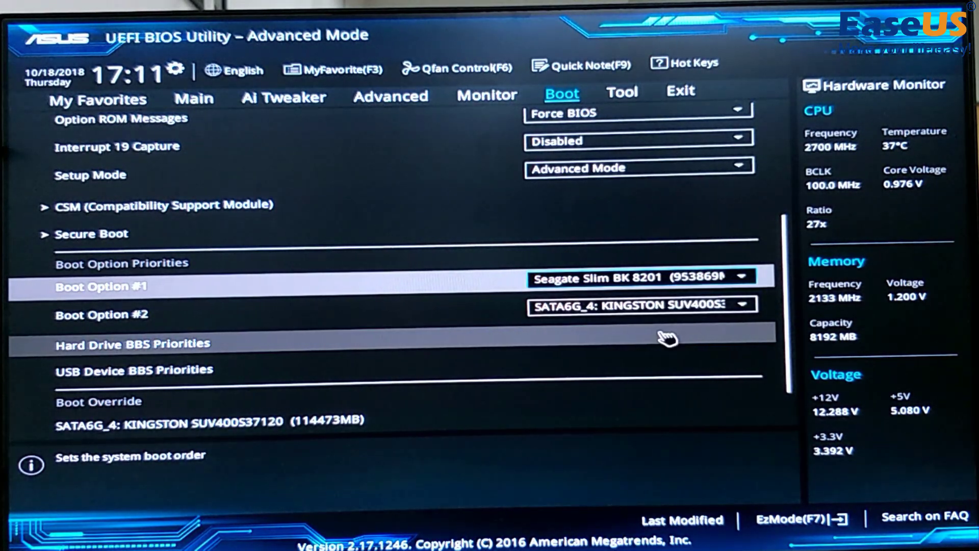
key("F10")
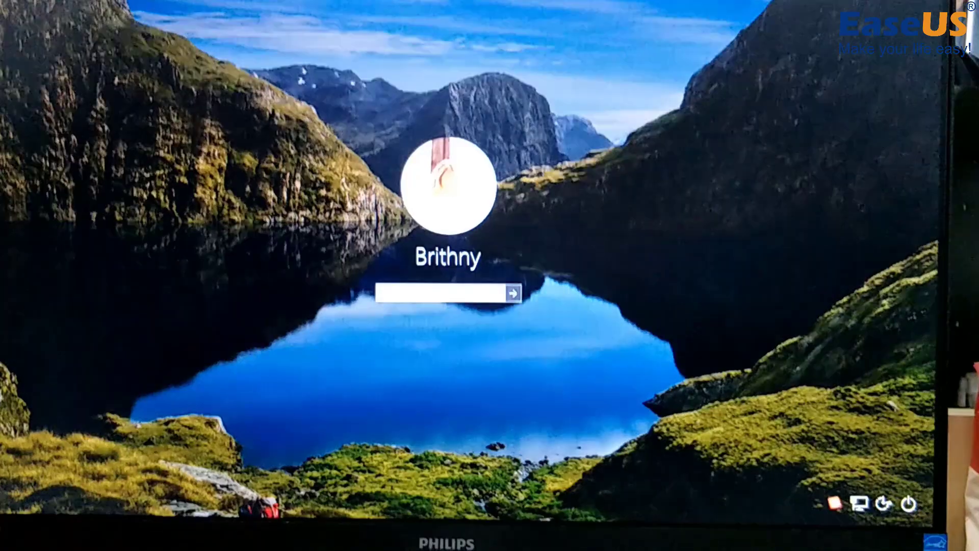
- Enter the account password to sign in to the cloned Windows 10
type("********")
key("Return")
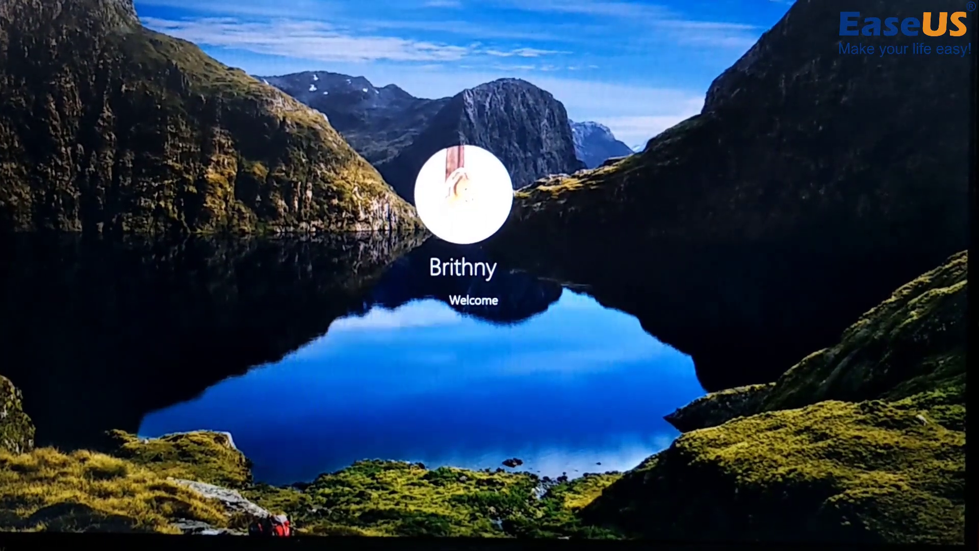